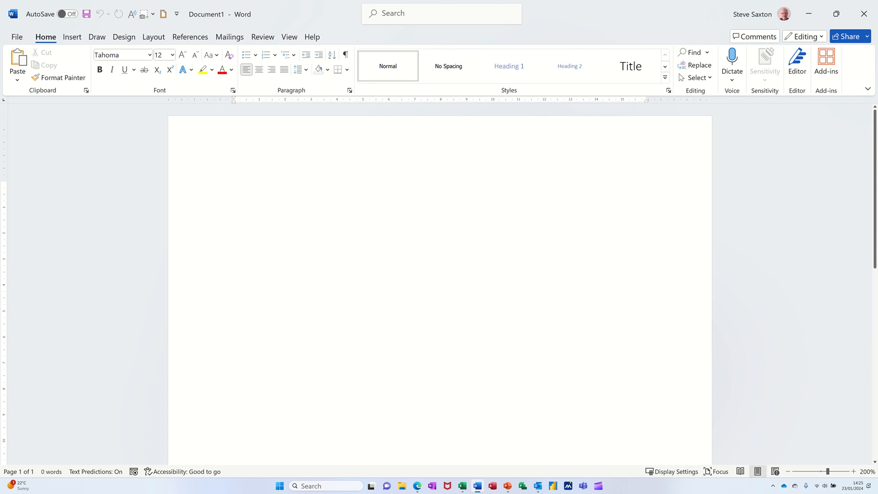
# Insert a table with four columns and four rows.
pyautogui.click(72, 37)
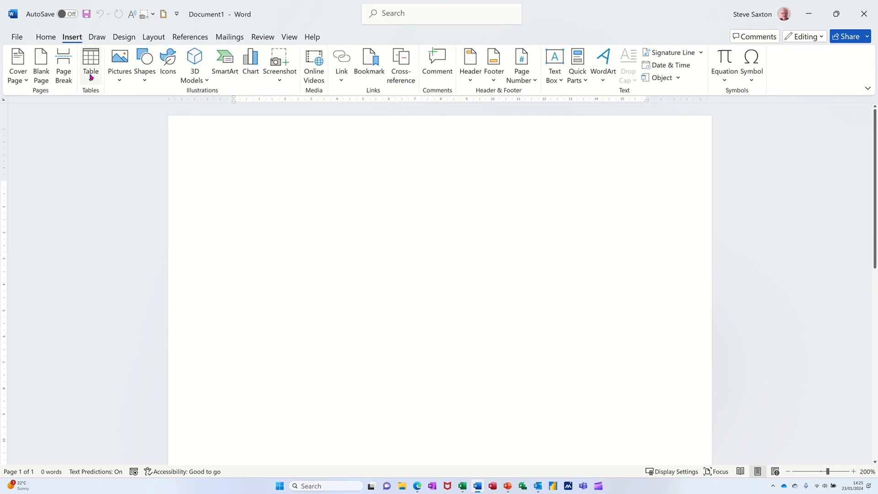
pyautogui.click(91, 77)
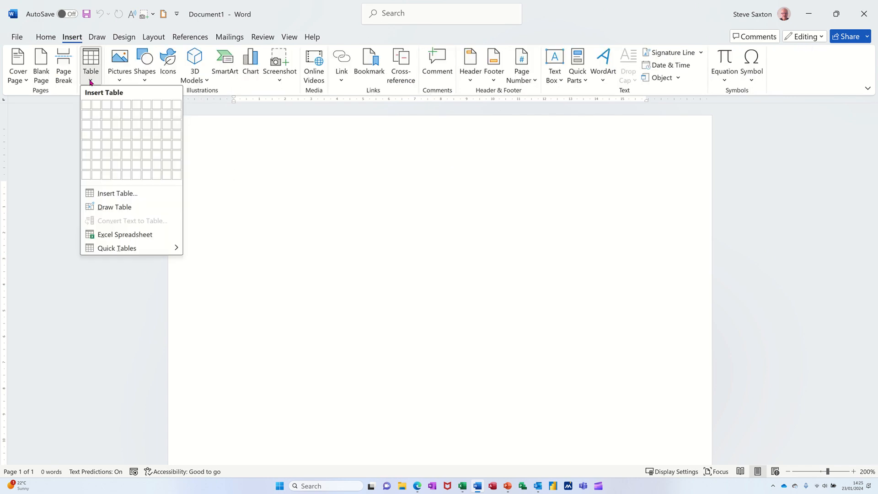
pyautogui.click(117, 134)
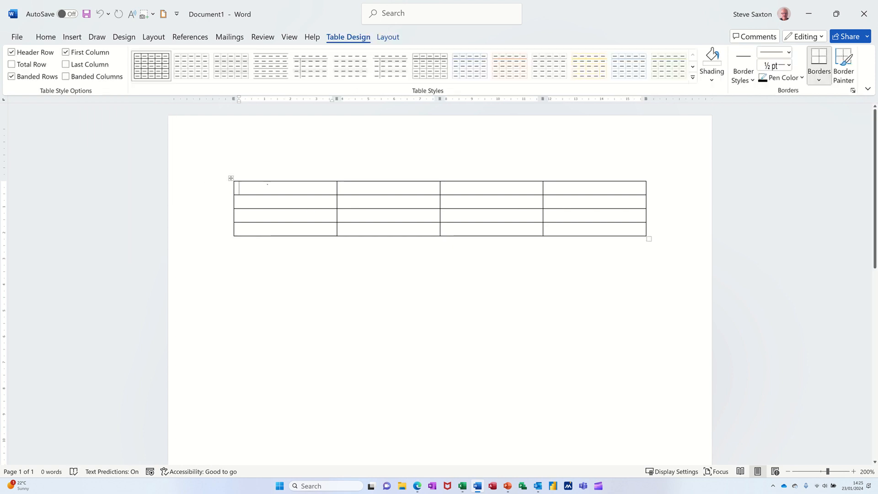
# Enter the header row Item, Price, Qty and Total.
pyautogui.write('It')
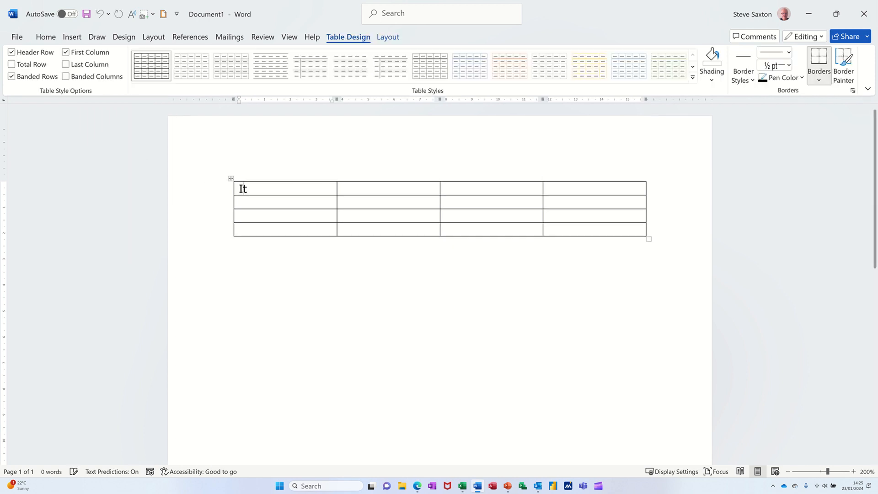
pyautogui.write('em')
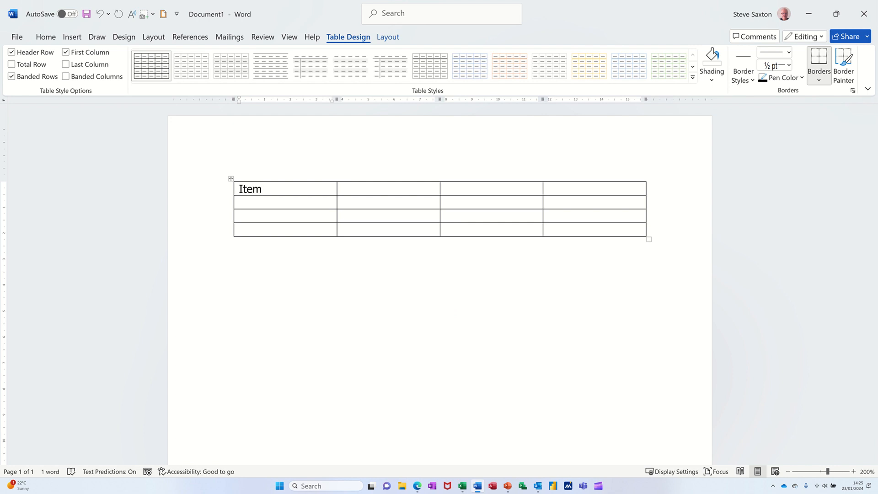
pyautogui.press('Tab')
pyautogui.write('Price Q')
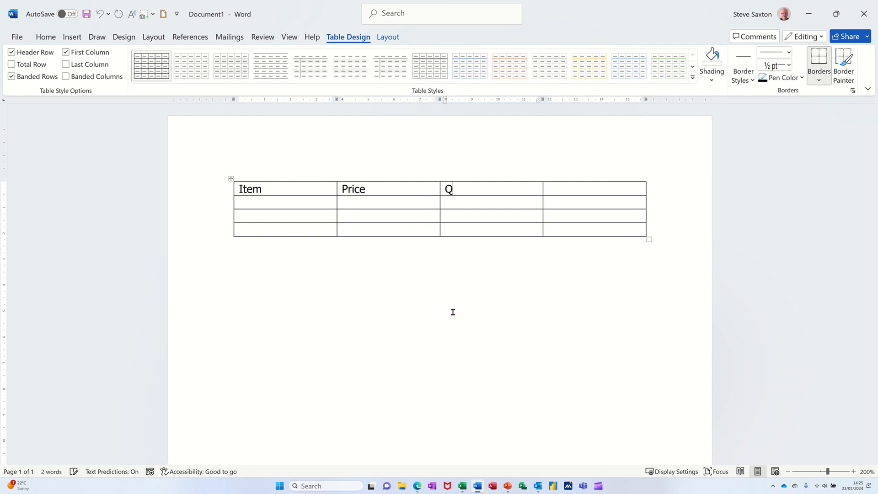
pyautogui.write('ty Total')
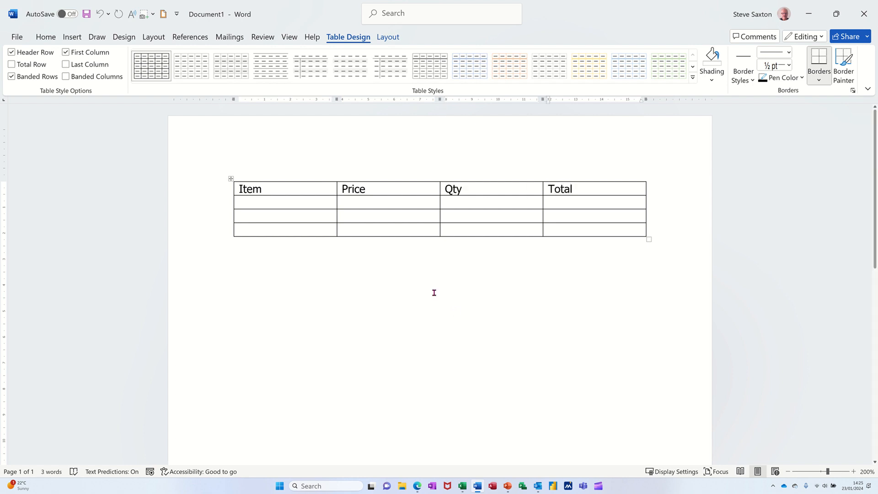
# Enter Ink, Paper and Total down the first column below the header.
pyautogui.click(267, 204)
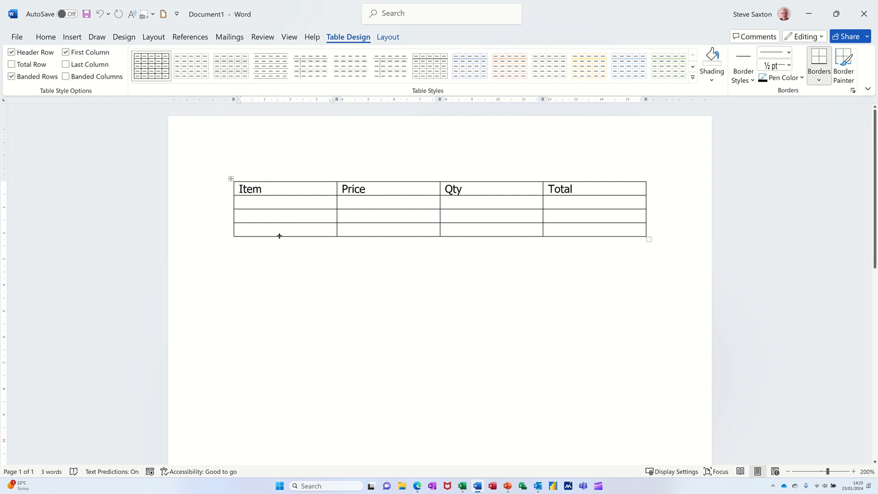
pyautogui.write('Ink')
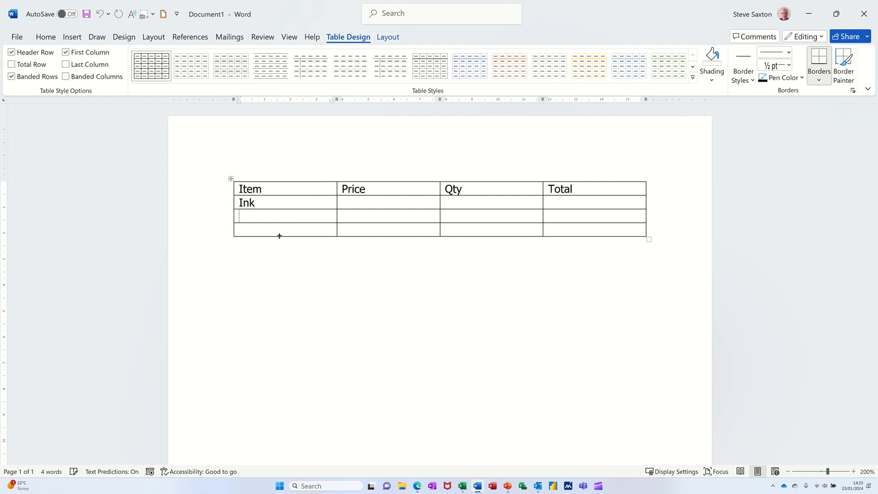
pyautogui.write('paper')
pyautogui.press('Down')
pyautogui.write('Total')
# Enter the Ink row's price £10.00 and quantity 10.
pyautogui.click(359, 202)
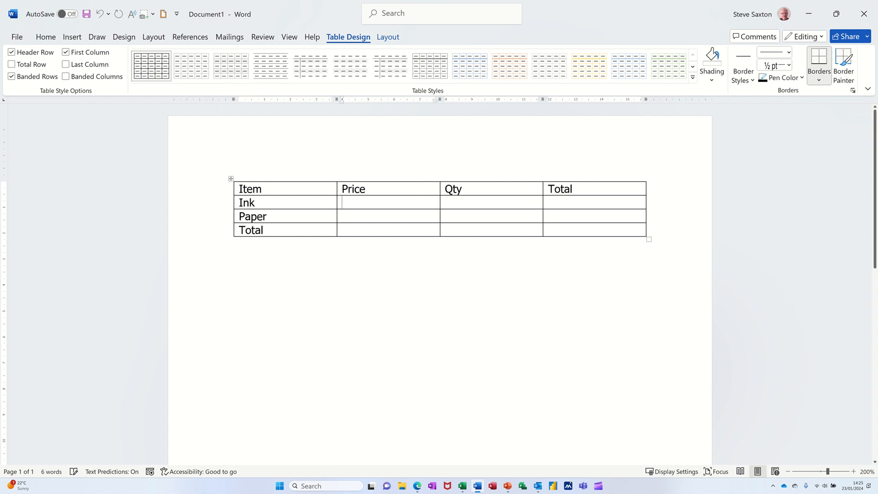
pyautogui.write('£')
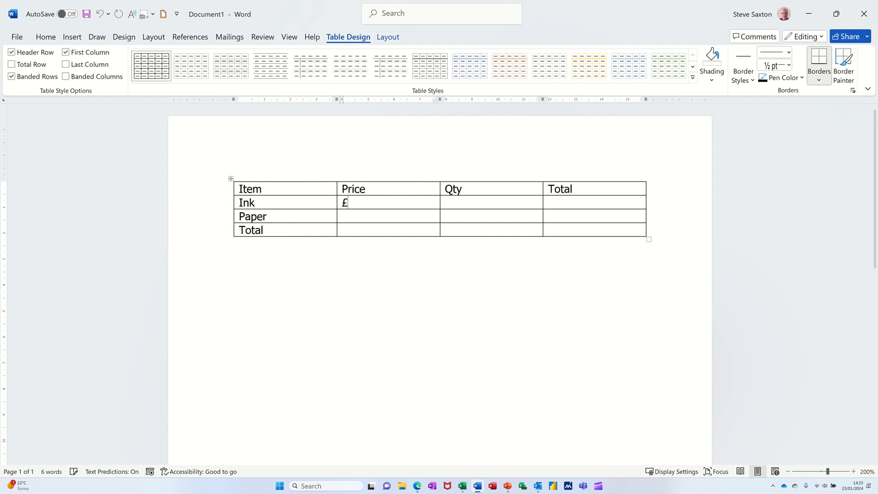
pyautogui.write('10.00')
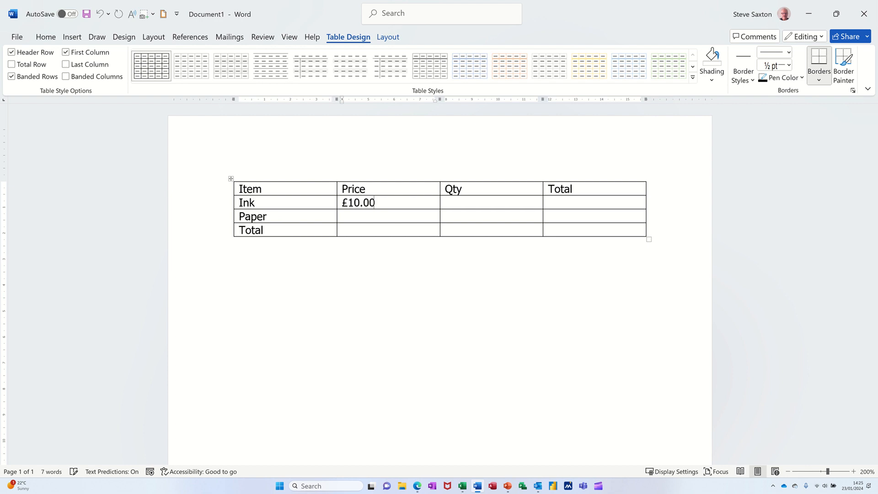
pyautogui.click(456, 200)
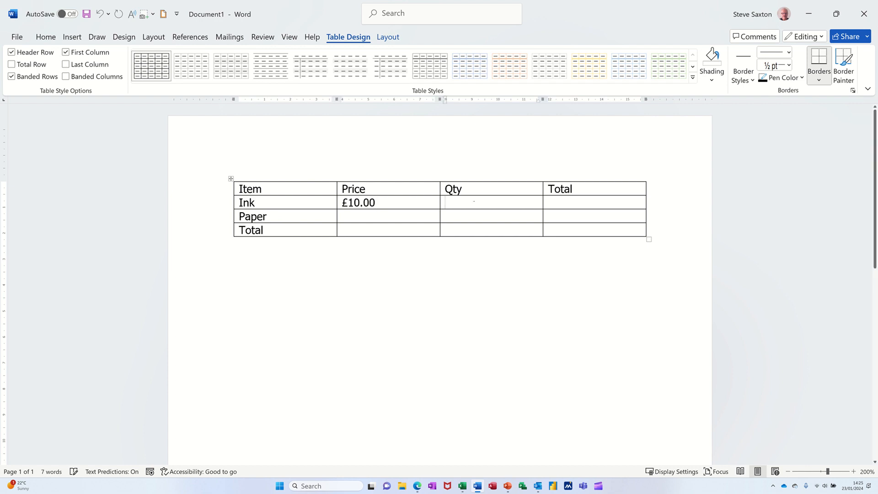
pyautogui.write('10')
# Enter the Paper row's price £5.00 and quantity 10.
pyautogui.click(376, 214)
pyautogui.write('£')
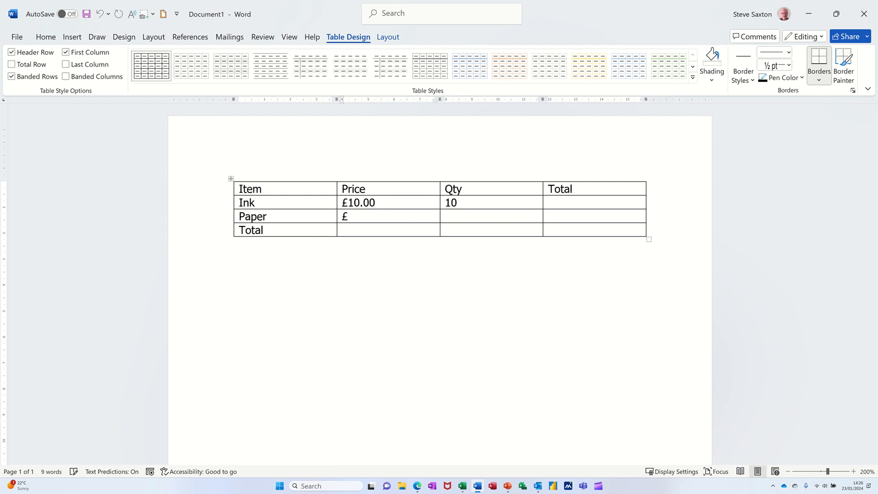
pyautogui.write('5.00')
pyautogui.click(474, 214)
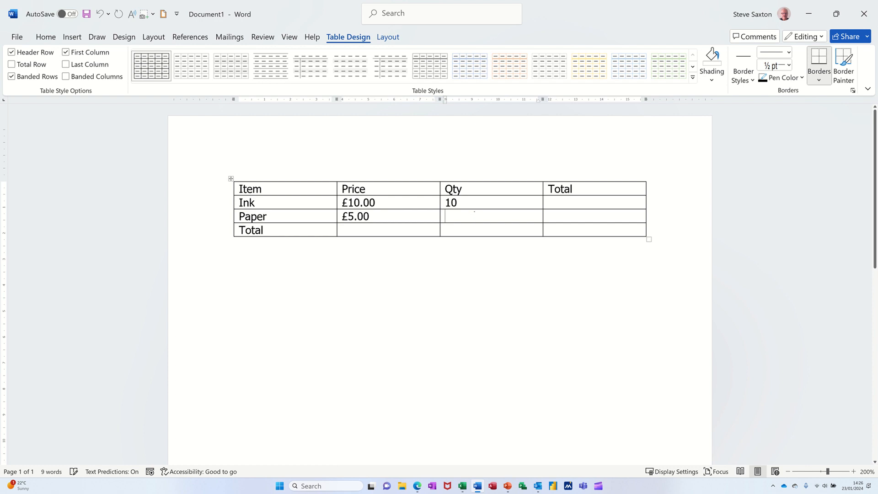
pyautogui.write('10')
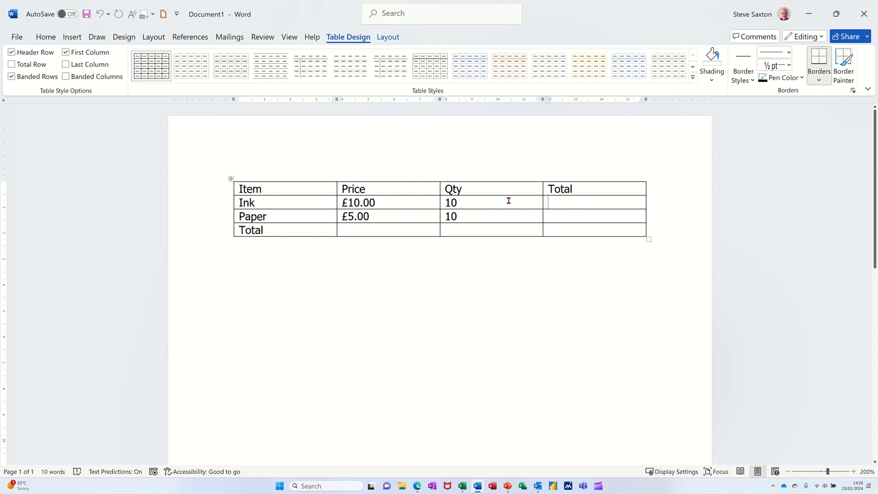
# Insert a =SUM(ABOVE) formula in the Price column's Total cell with the £#,##0.00;(£#,##0.00) number format.
pyautogui.click(565, 200)
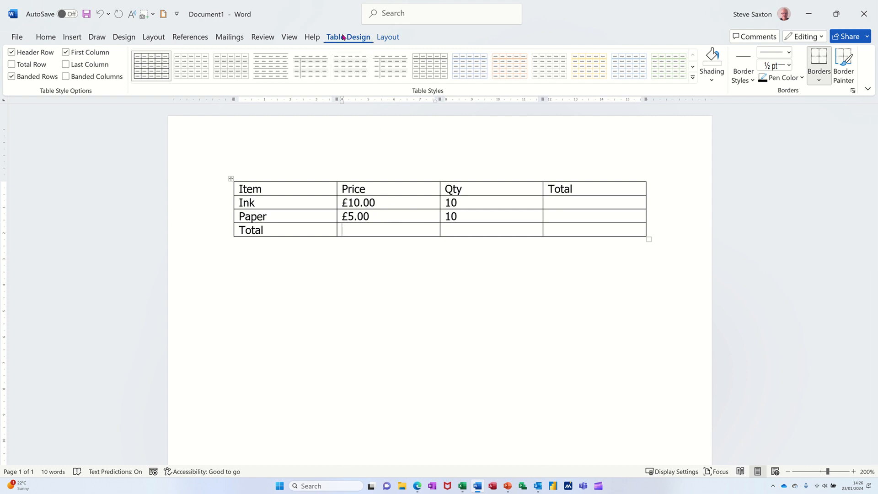
pyautogui.click(384, 38)
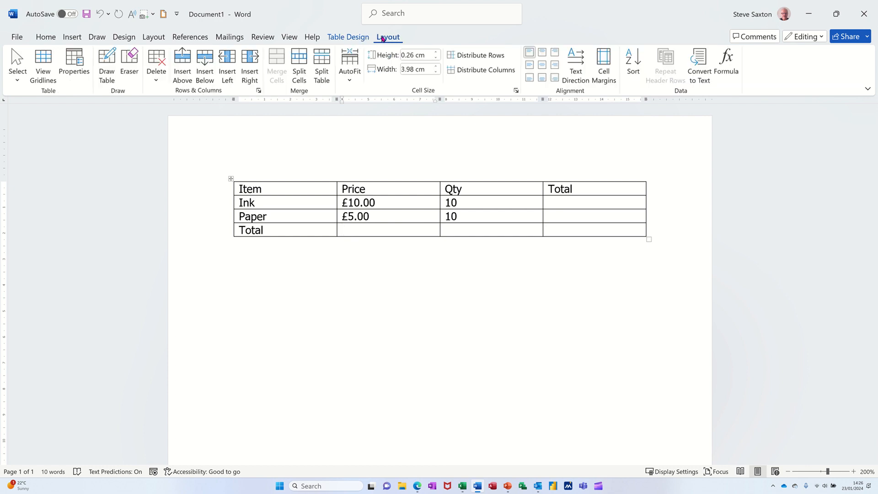
pyautogui.click(728, 60)
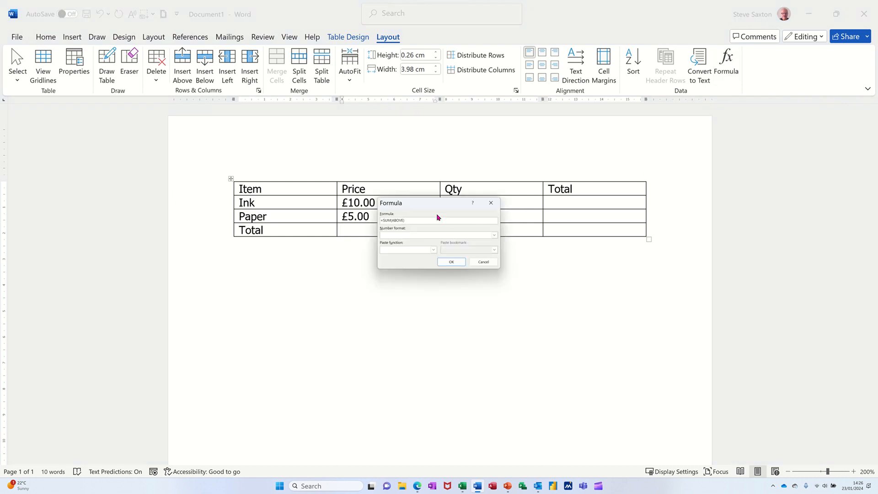
pyautogui.moveTo(429, 207); pyautogui.dragTo(407, 262)
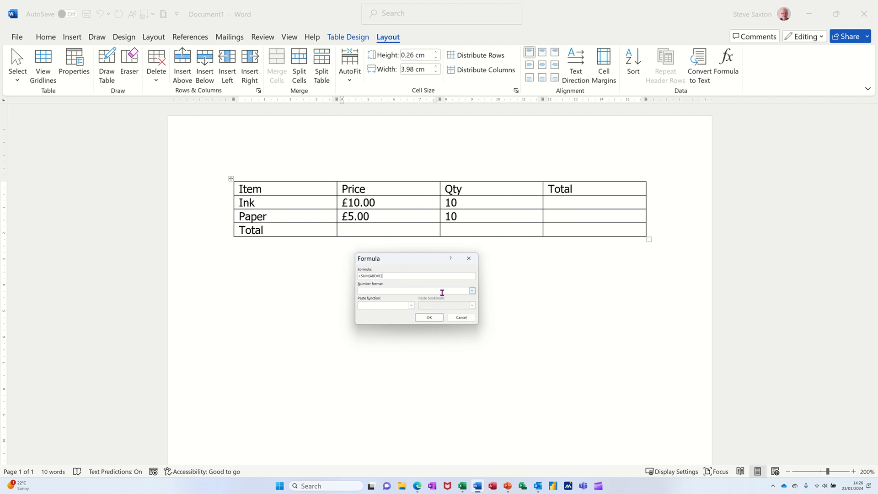
pyautogui.click(472, 292)
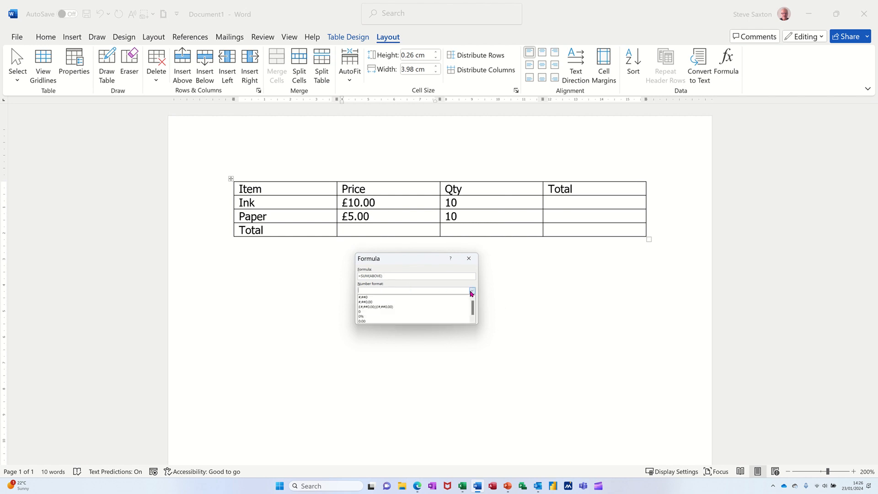
pyautogui.click(390, 307)
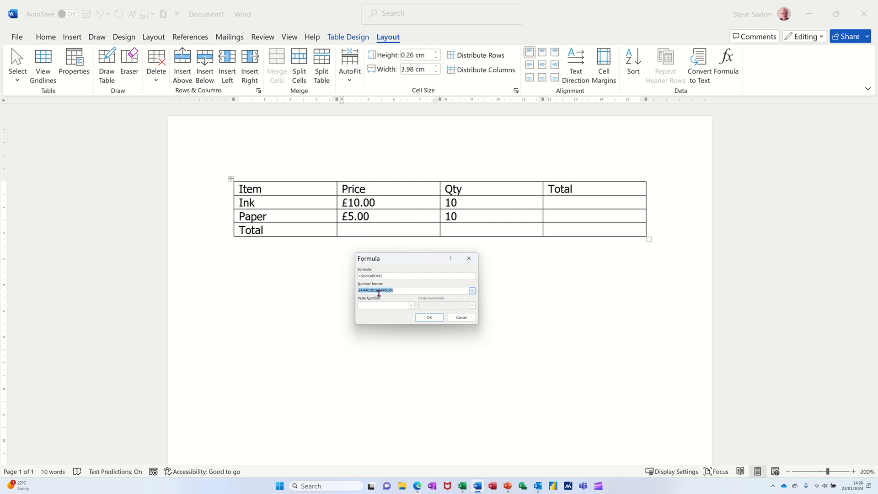
pyautogui.click(428, 316)
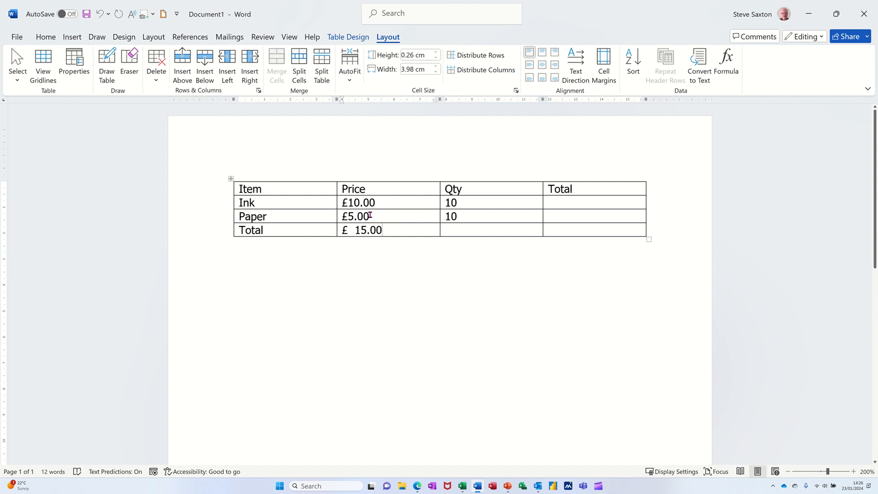
# Change the Ink price to £15.00.
pyautogui.moveTo(355, 202); pyautogui.dragTo(360, 203)
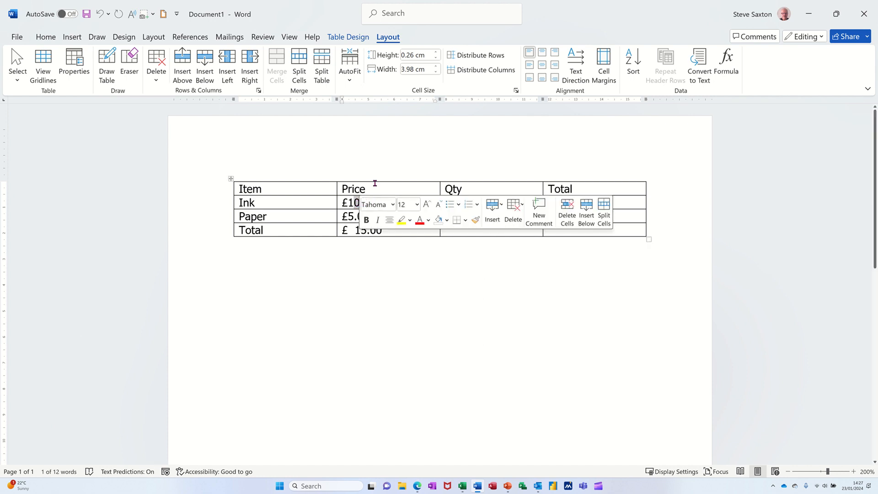
pyautogui.write('5')
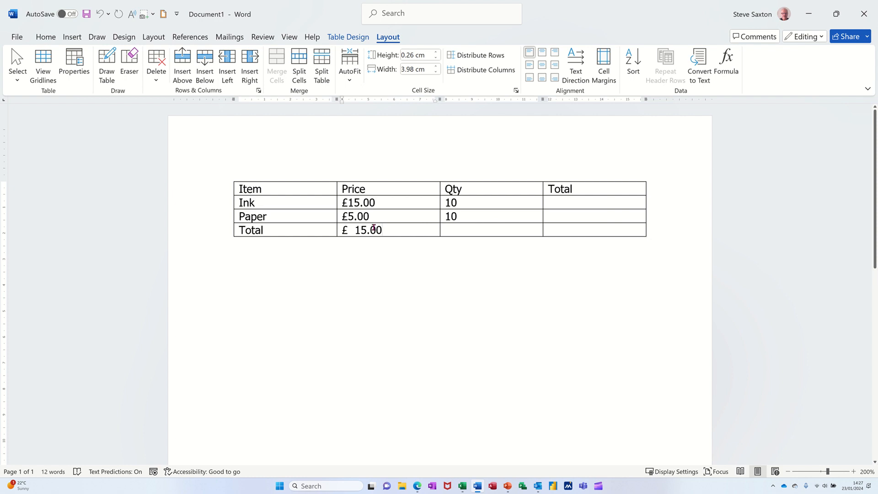
# Update the formula field in the Price column's Total cell.
pyautogui.moveTo(382, 229); pyautogui.dragTo(344, 230)
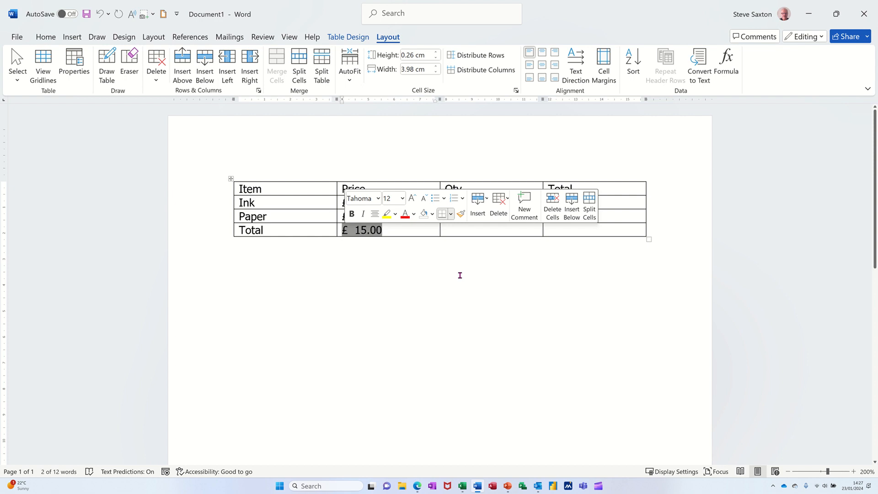
pyautogui.press('F9')
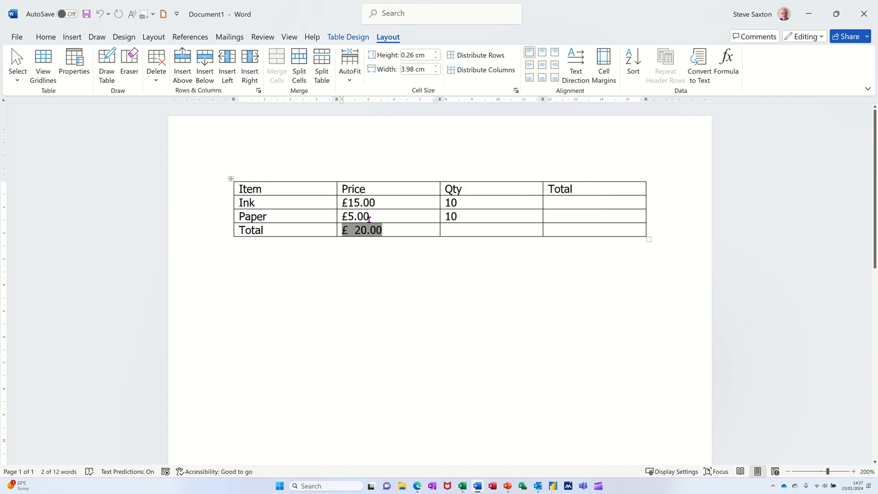
# Insert a =SUM(ABOVE) formula with the £ currency number format in the Qty column's Total cell.
pyautogui.click(453, 227)
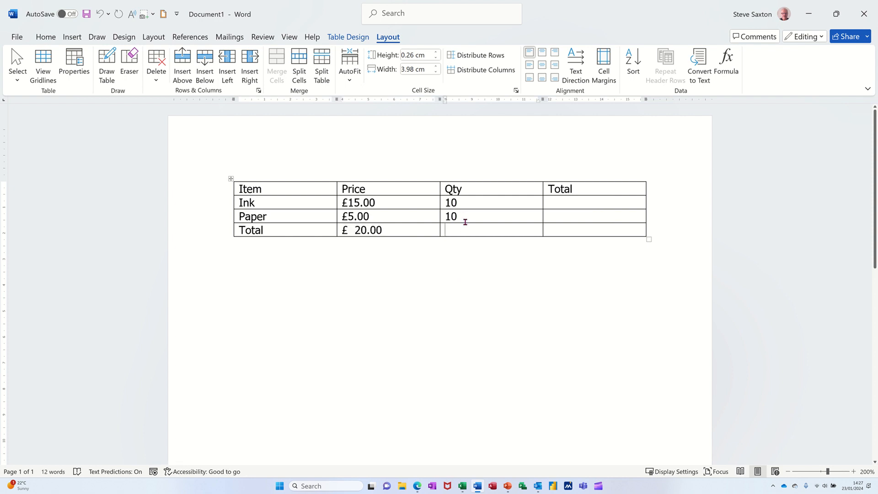
pyautogui.click(726, 61)
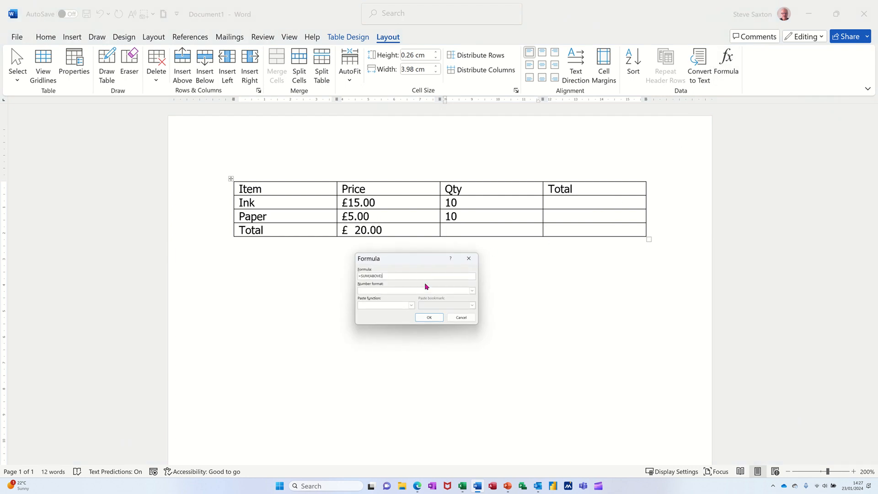
pyautogui.click(472, 291)
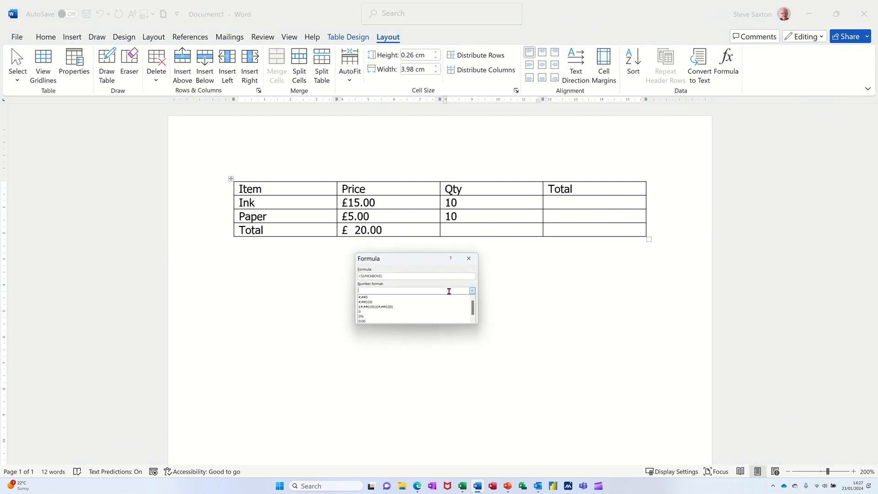
pyautogui.click(396, 307)
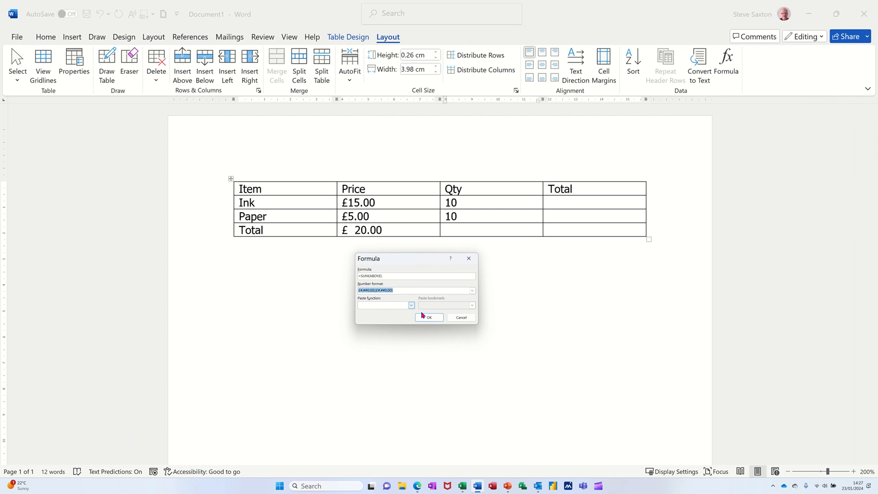
pyautogui.click(430, 316)
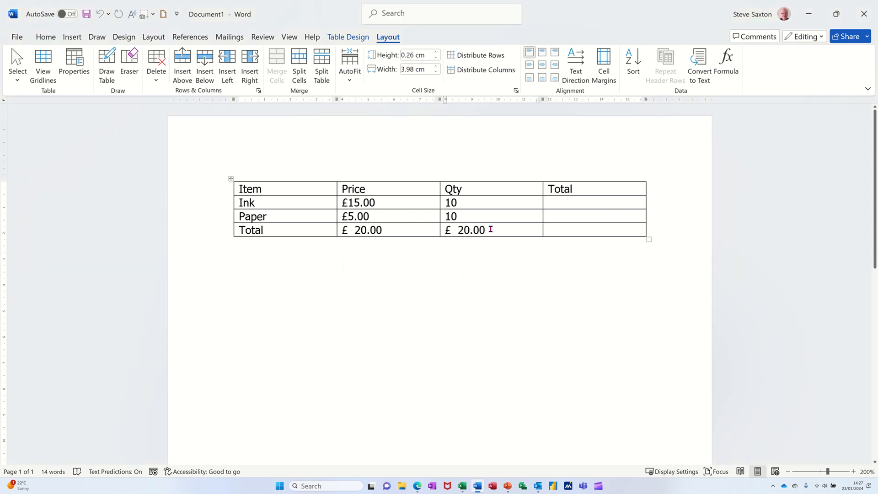
# Replace the Qty column's Total field with a =SUM(ABOVE) formula using the #,##0 number format.
pyautogui.moveTo(490, 229); pyautogui.dragTo(442, 229)
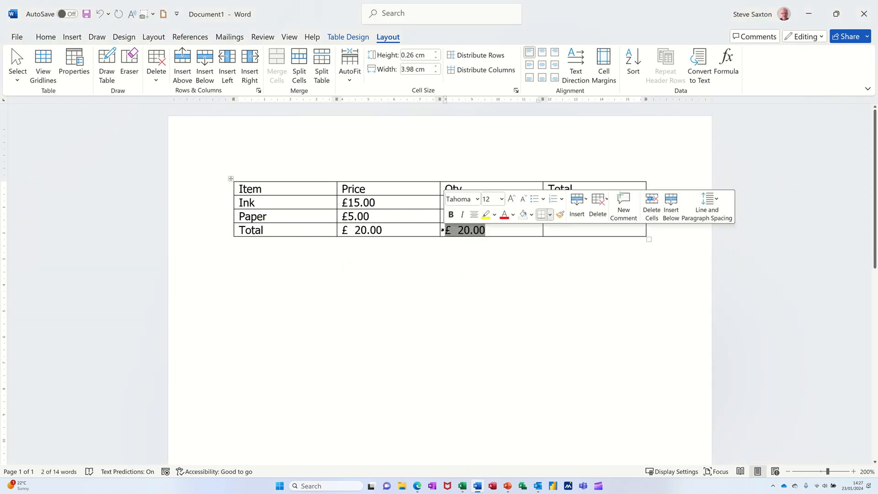
pyautogui.press('Delete')
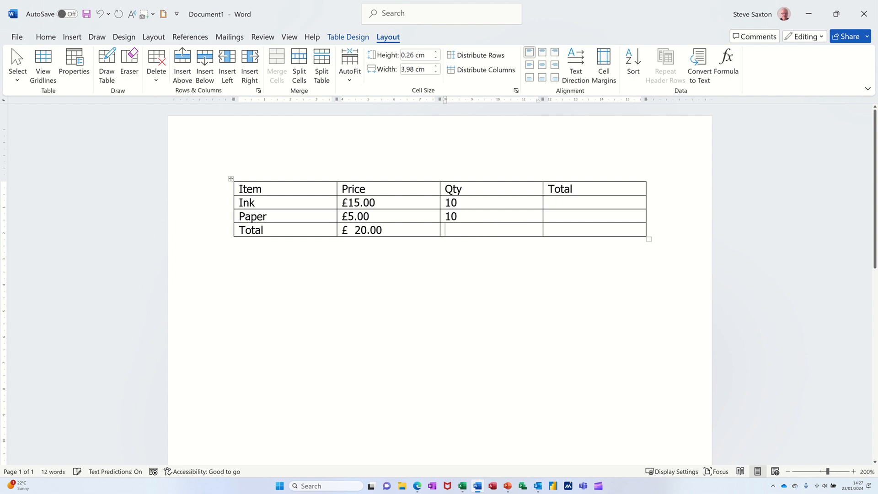
pyautogui.click(727, 60)
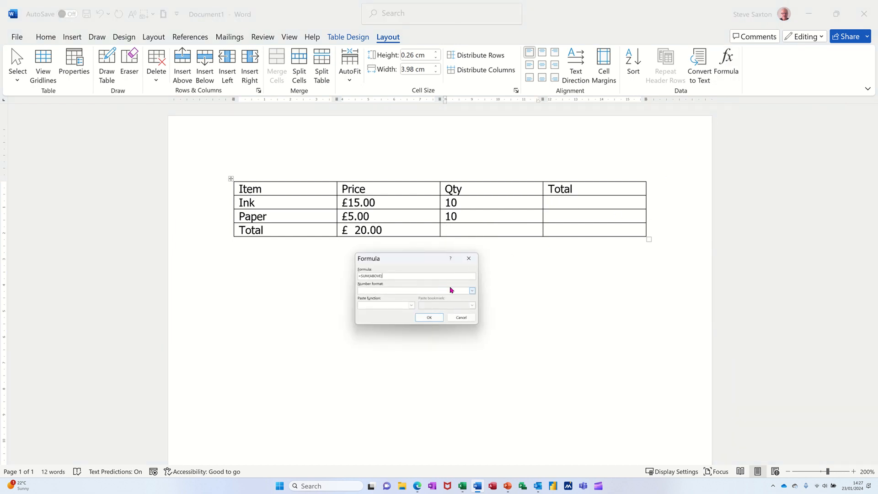
pyautogui.click(473, 290)
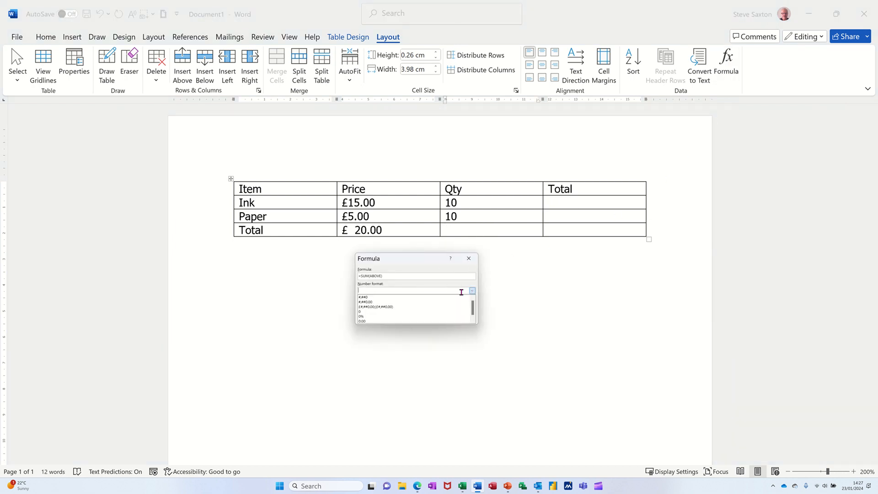
pyautogui.click(382, 298)
pyautogui.click(427, 318)
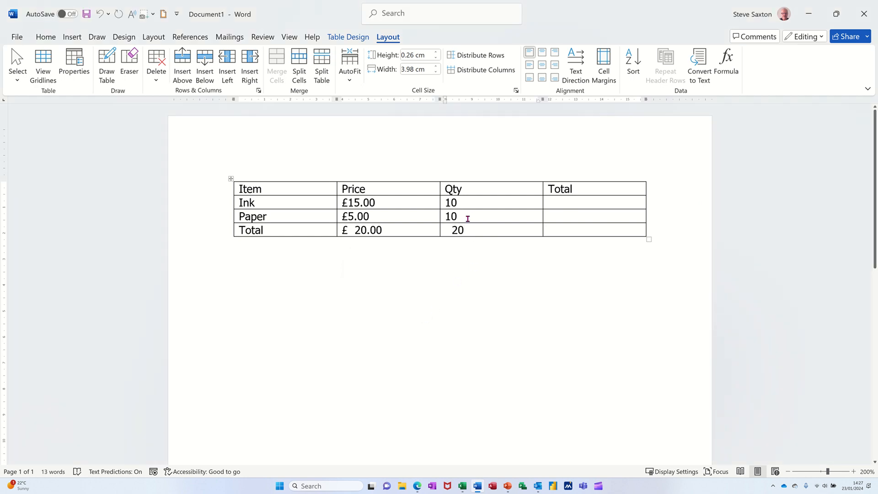
# Change the Ink quantity to 15 and overwrite the Qty column's Total result with 25.
pyautogui.click(453, 201)
pyautogui.press('BackSpace')
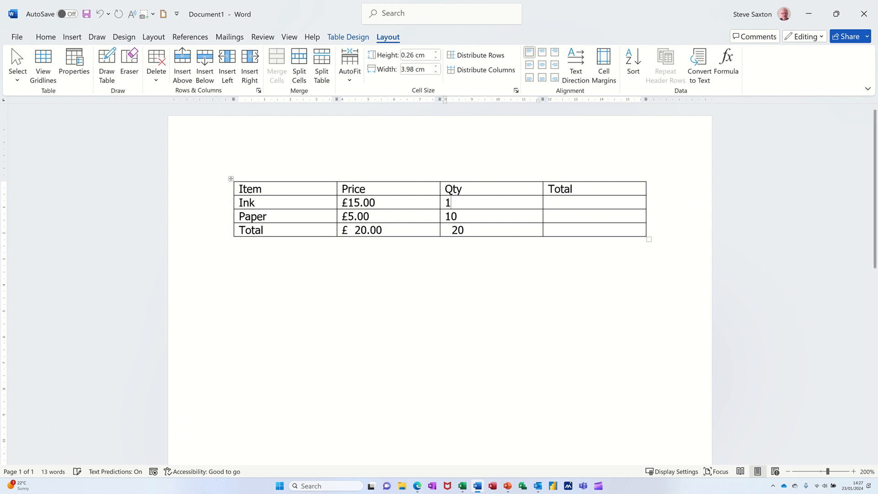
pyautogui.write('5')
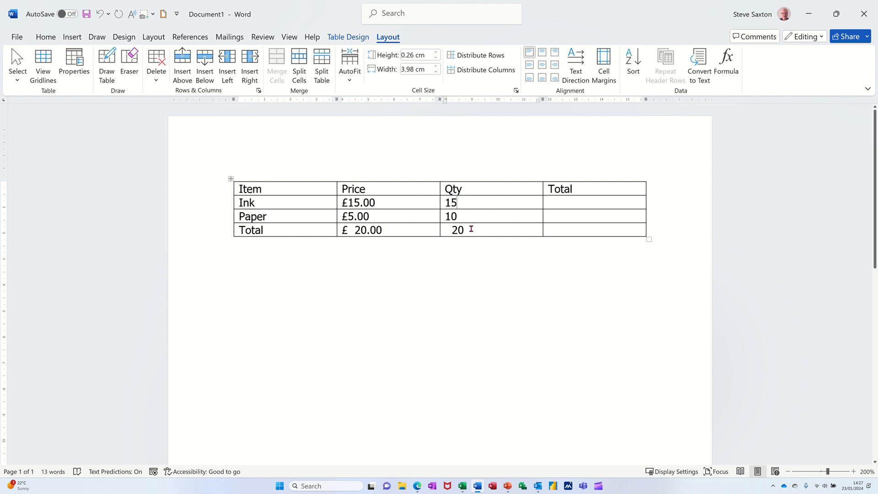
pyautogui.doubleClick(471, 230)
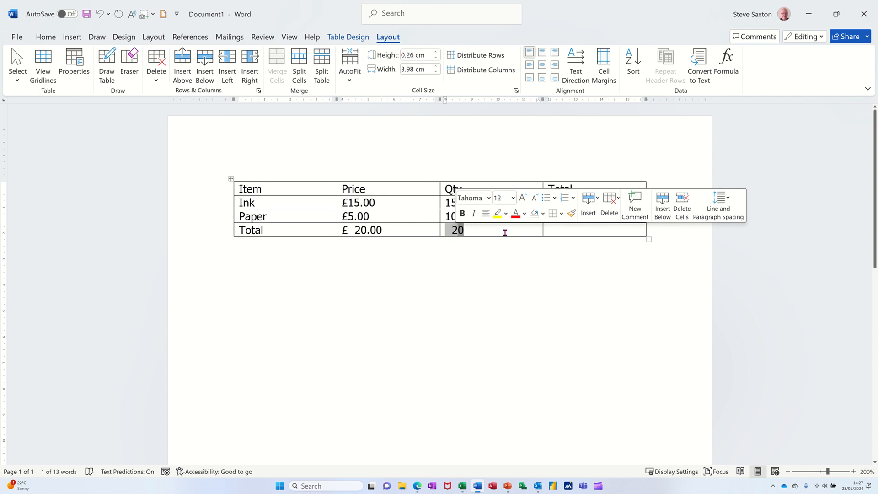
pyautogui.write('25')
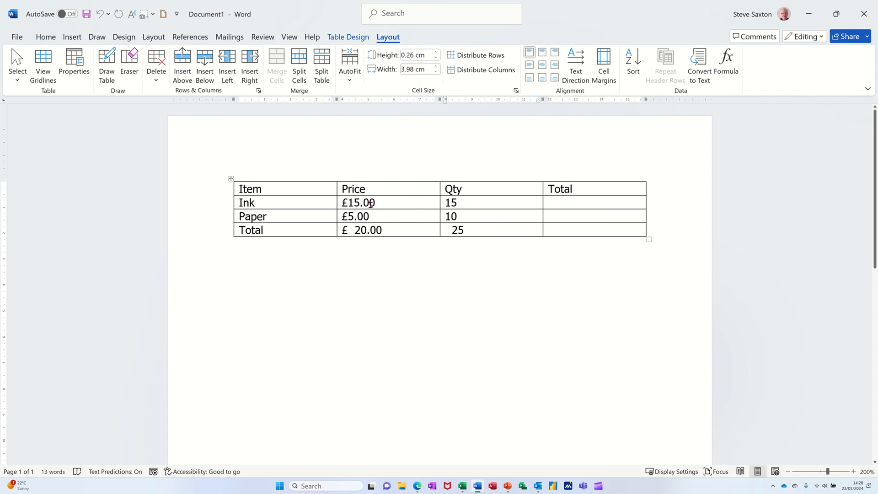
# Insert a formula multiplying the Ink row's Price by its Qty in the Ink Total cell.
pyautogui.click(552, 202)
pyautogui.click(730, 58)
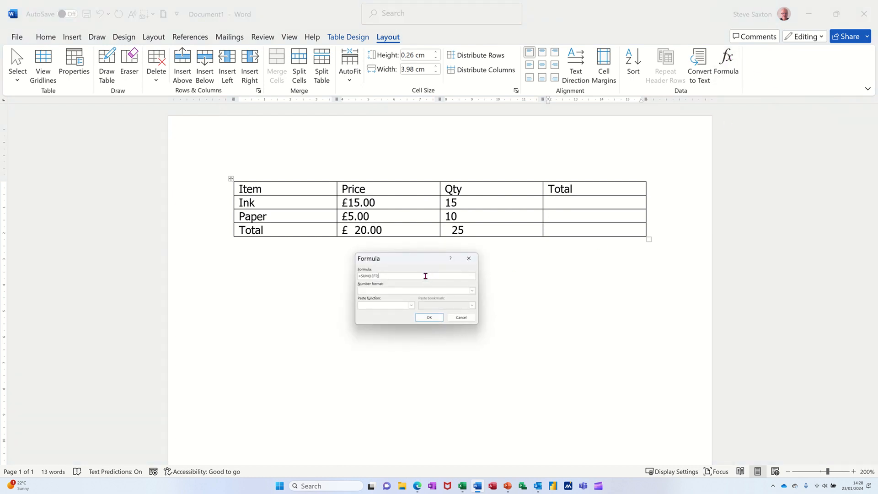
pyautogui.moveTo(374, 276); pyautogui.dragTo(353, 275)
pyautogui.write('=')
pyautogui.write('B2*C2')
pyautogui.click(430, 318)
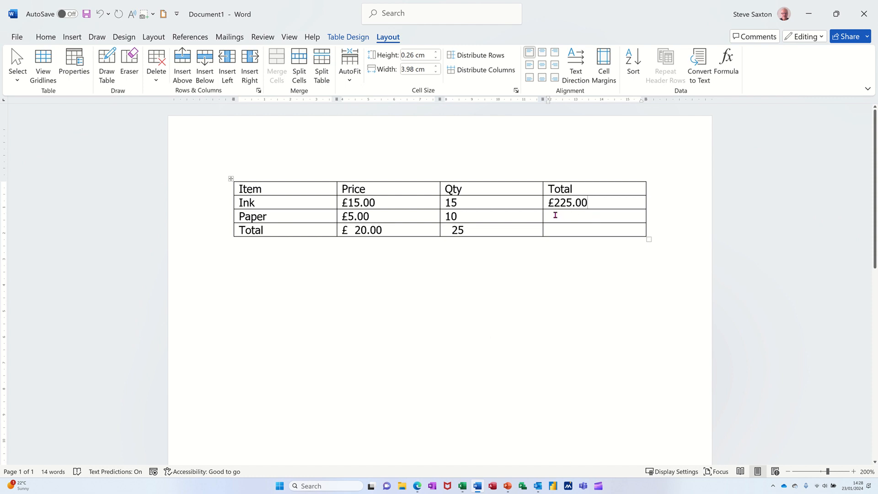
# Insert a formula multiplying the Paper row's Price by its Qty in the Paper Total cell.
pyautogui.click(725, 64)
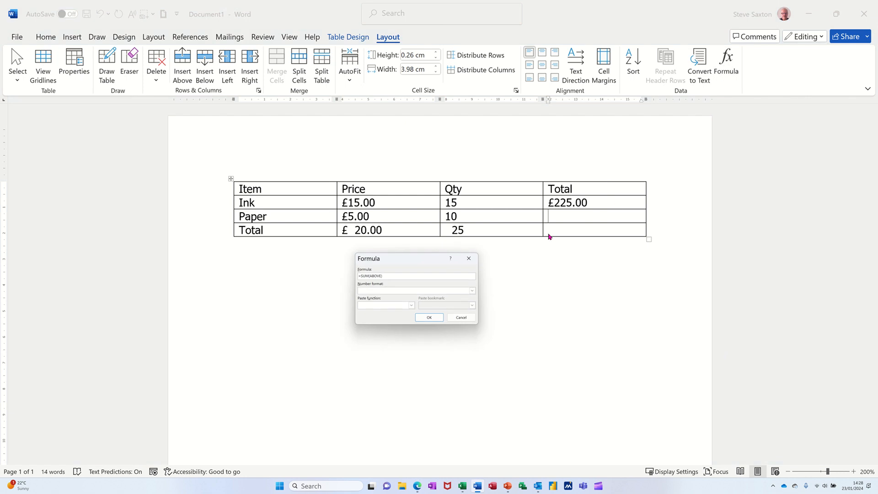
pyautogui.moveTo(380, 275); pyautogui.dragTo(361, 276)
pyautogui.write('b3*c3')
pyautogui.click(429, 317)
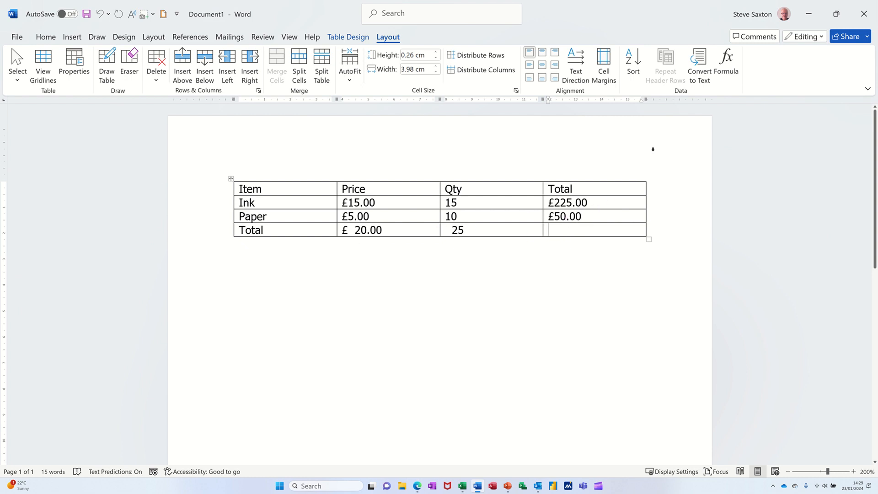
# Insert a =SUM(ABOVE) formula in the Total column's bottom Total cell.
pyautogui.click(724, 63)
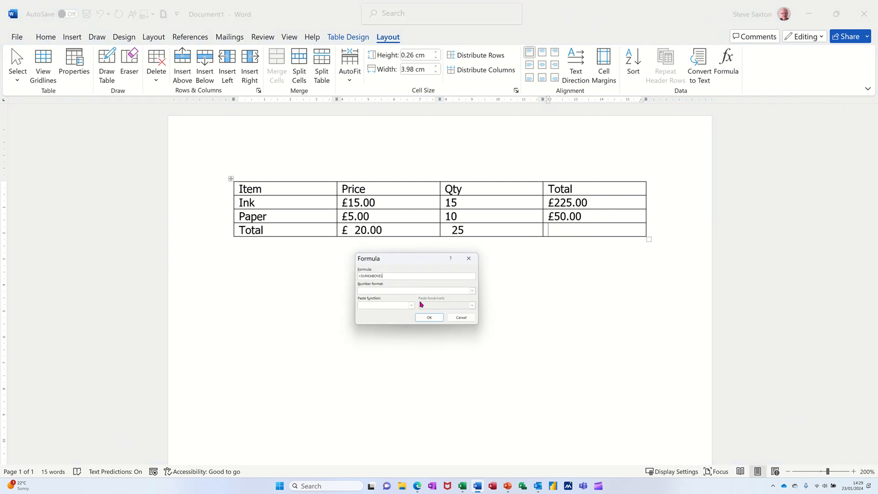
pyautogui.click(429, 317)
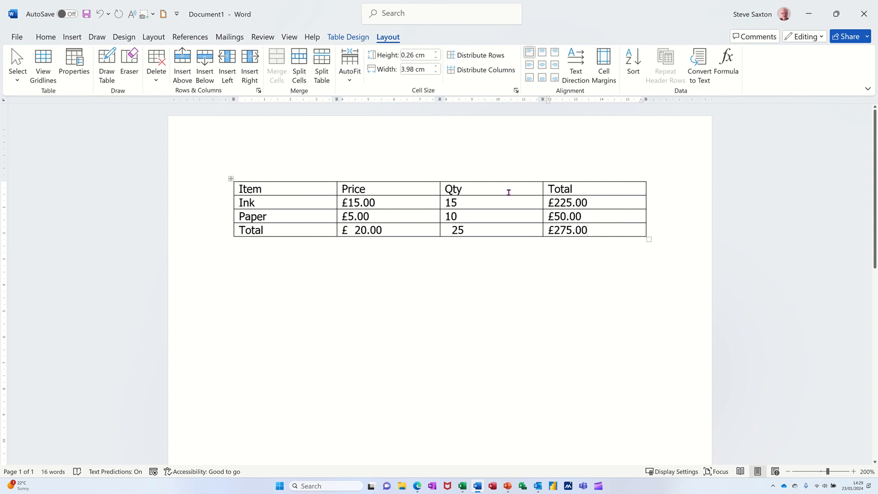
# Set the Ink quantity to 10.
pyautogui.click(459, 201)
pyautogui.press('BackSpace')
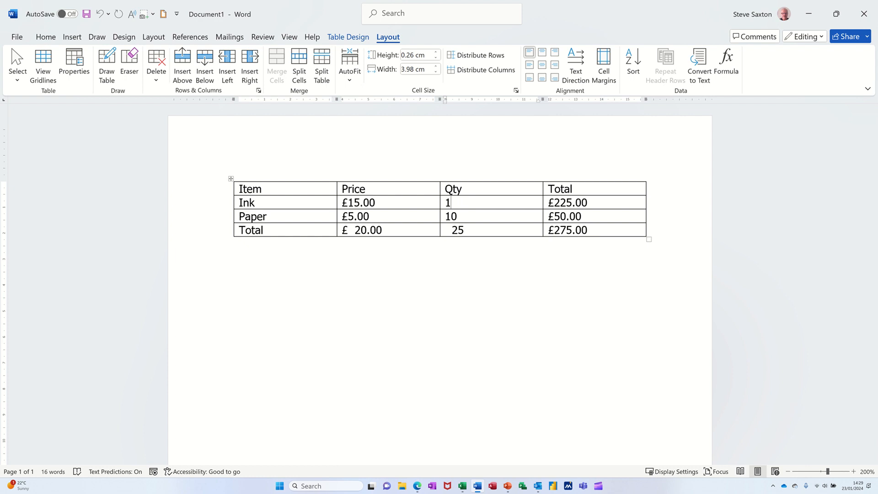
pyautogui.write('0')
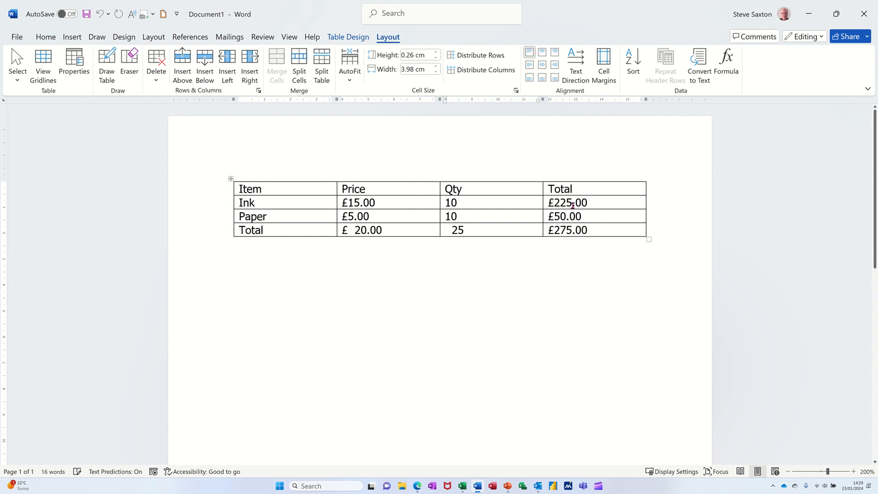
pyautogui.press('Down')
# Select the whole table and update all of its formula fields.
pyautogui.click(231, 179)
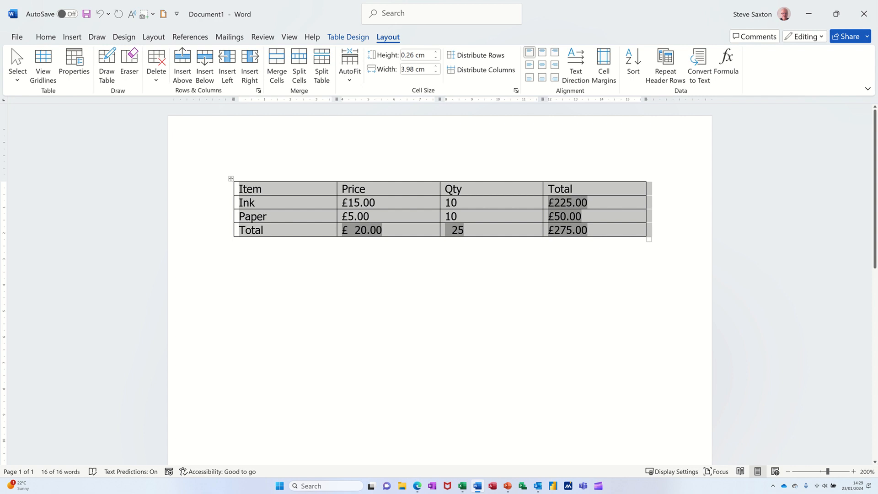
pyautogui.press('F9')
pyautogui.click(501, 216)
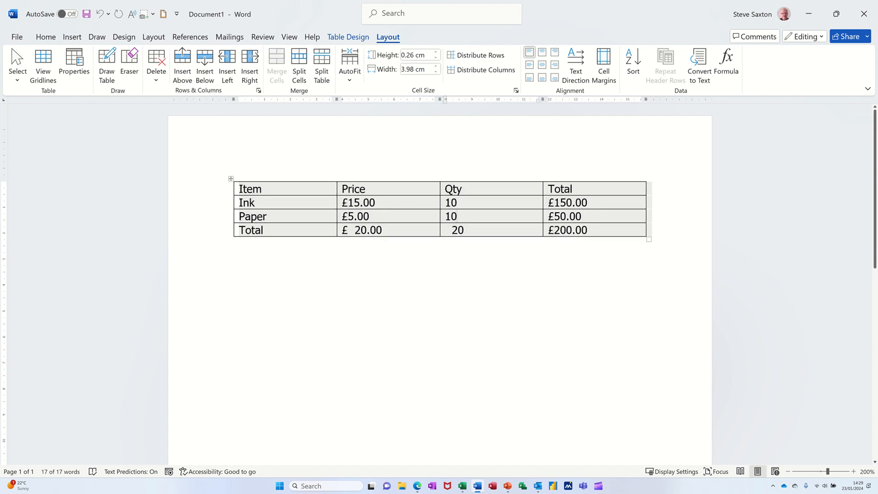